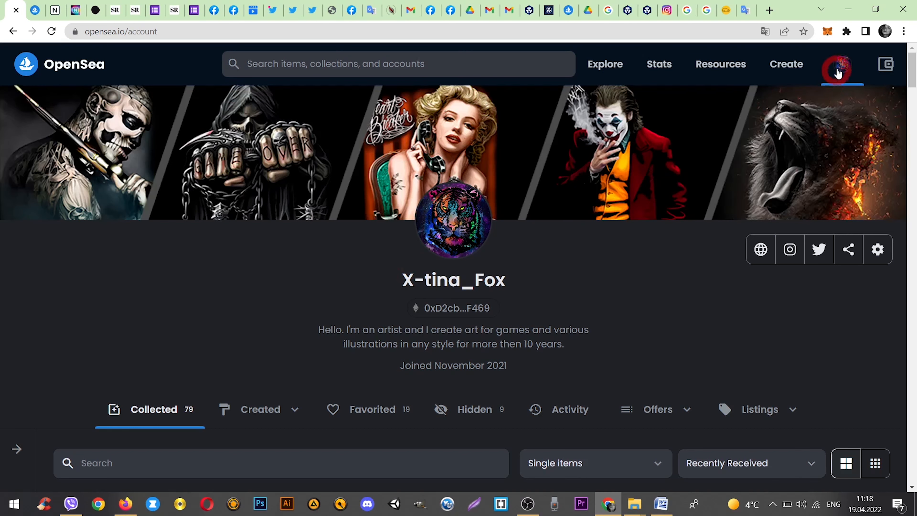
Open the account's My Collections page and start creating a new collection
click(842, 64)
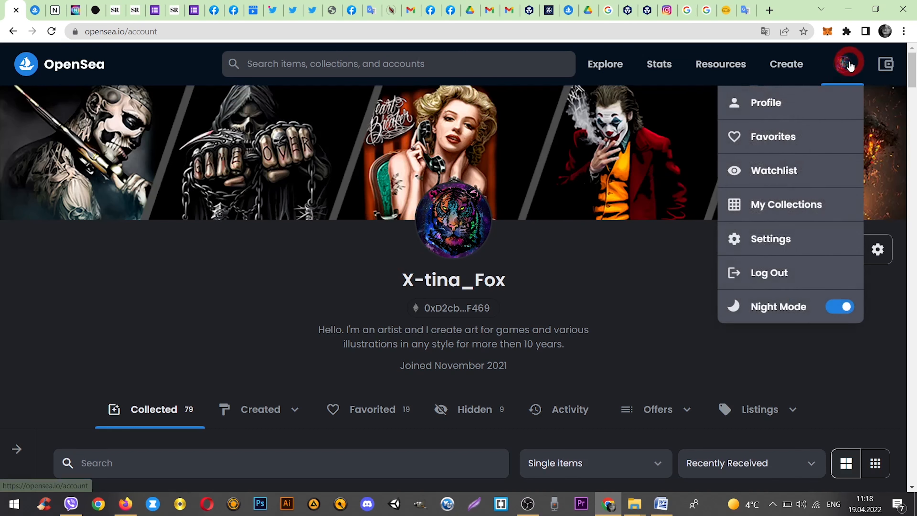
click(780, 217)
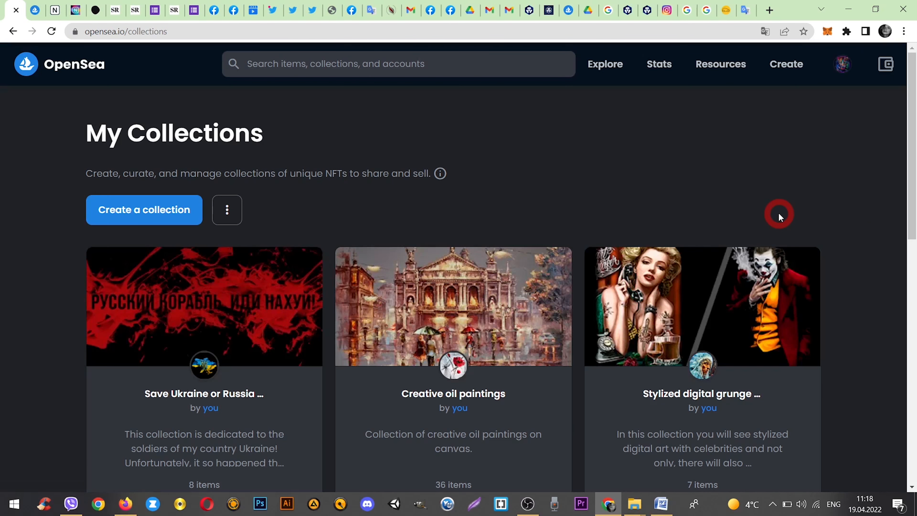
click(161, 218)
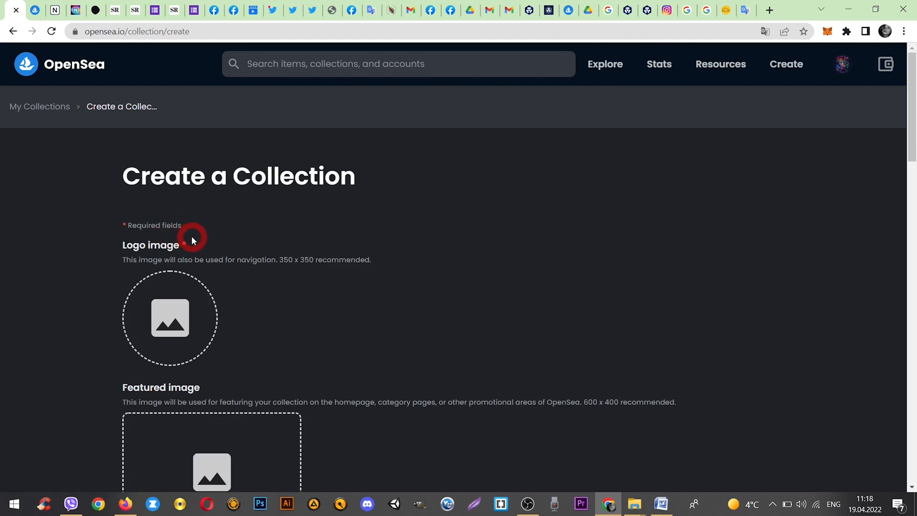
Upload Life game_350x350 from the NFT > Opensea > Squid Game folder as the collection's logo image
click(166, 304)
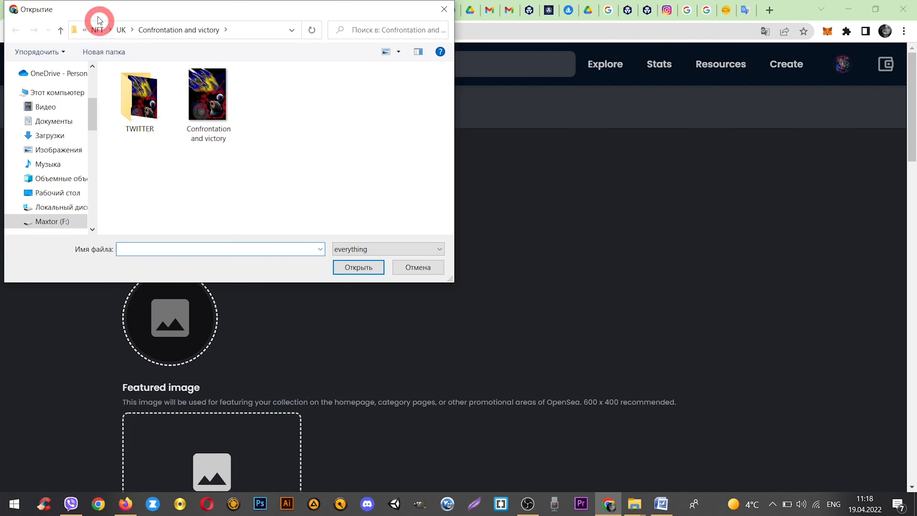
click(97, 30)
click(299, 159)
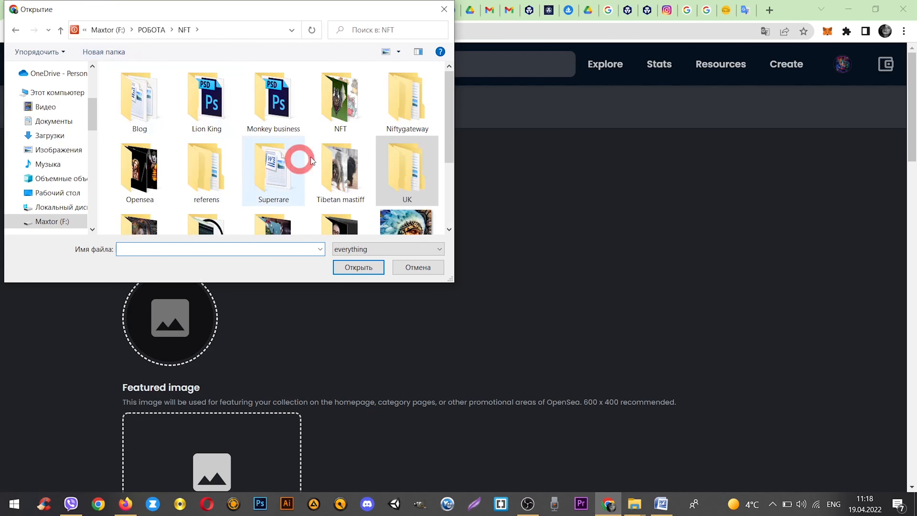
click(325, 159)
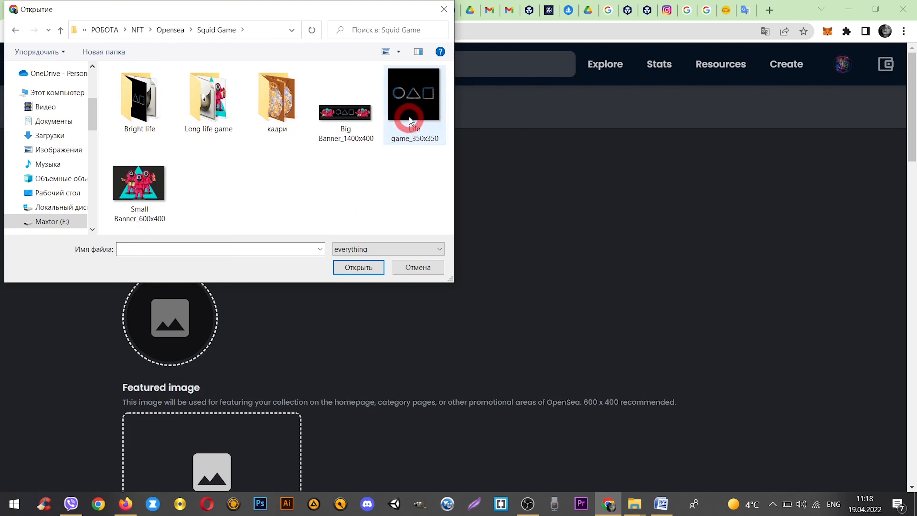
click(405, 127)
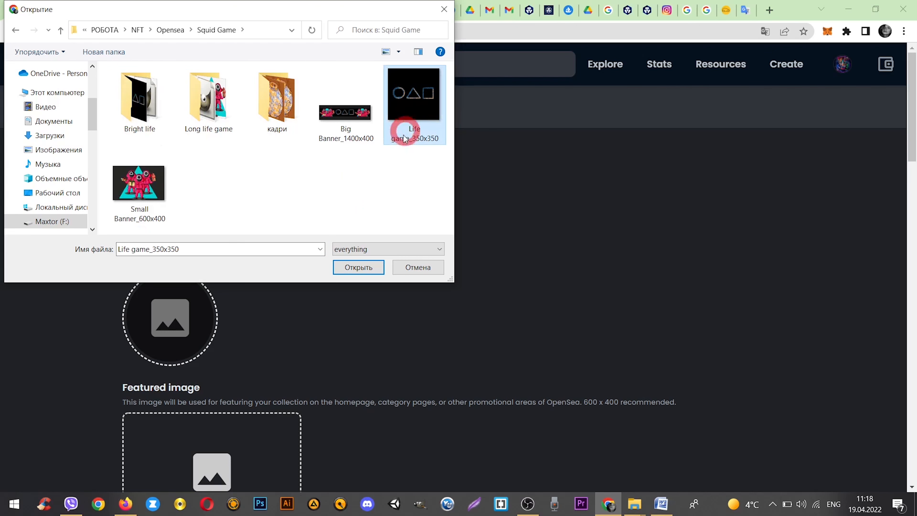
click(348, 262)
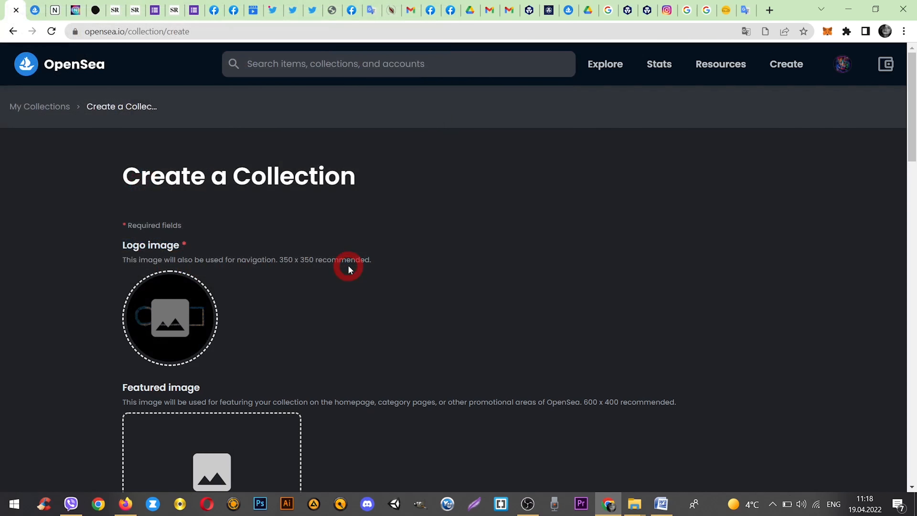
Upload Small Banner_600x400 from the Squid Game folder as the collection's featured image
scroll(539, 230, down, 3)
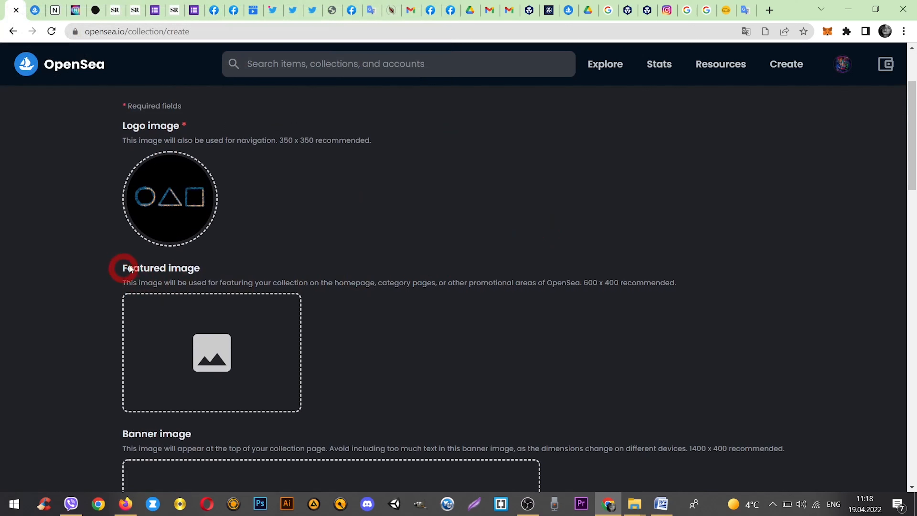
click(209, 355)
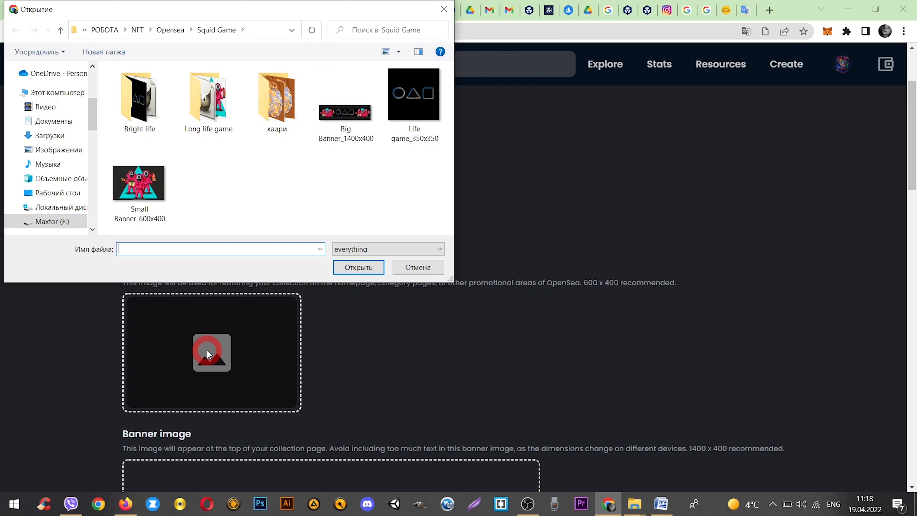
click(139, 184)
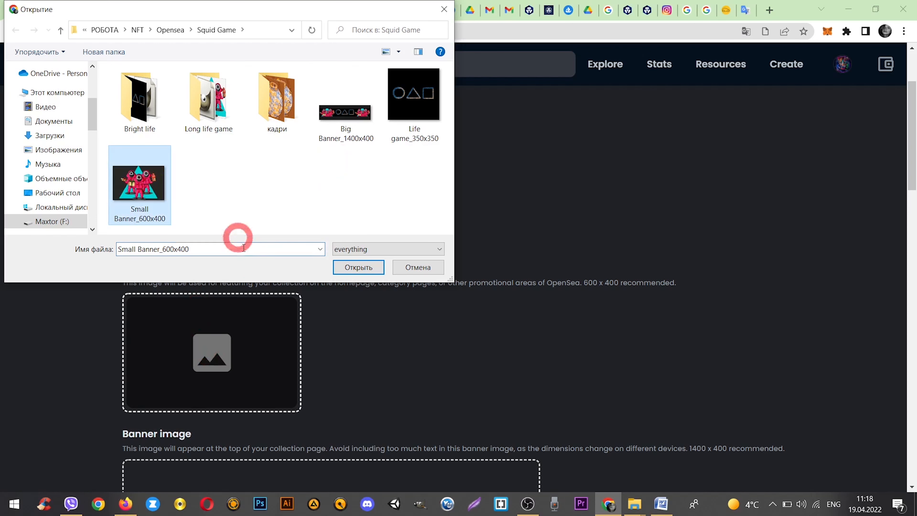
click(345, 267)
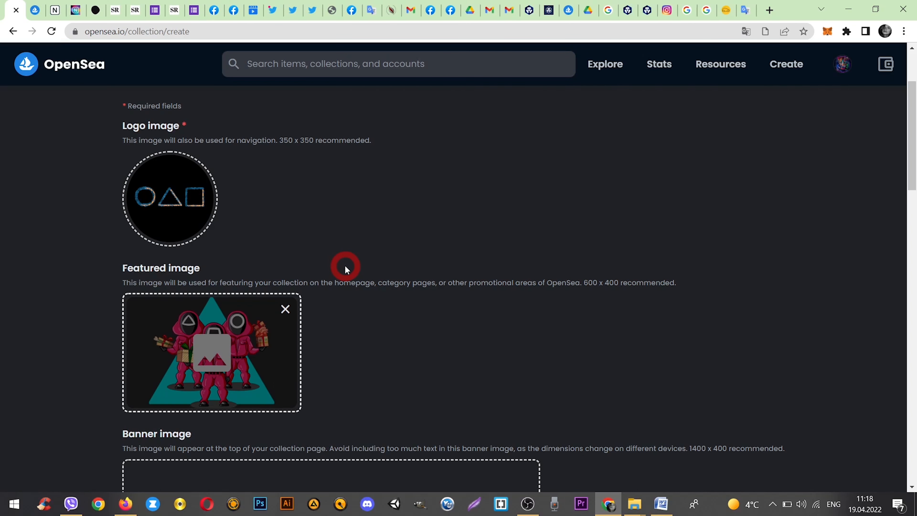
Upload Big Banner_1400x400 from the Squid Game folder as the collection's banner image
scroll(538, 248, down, 3)
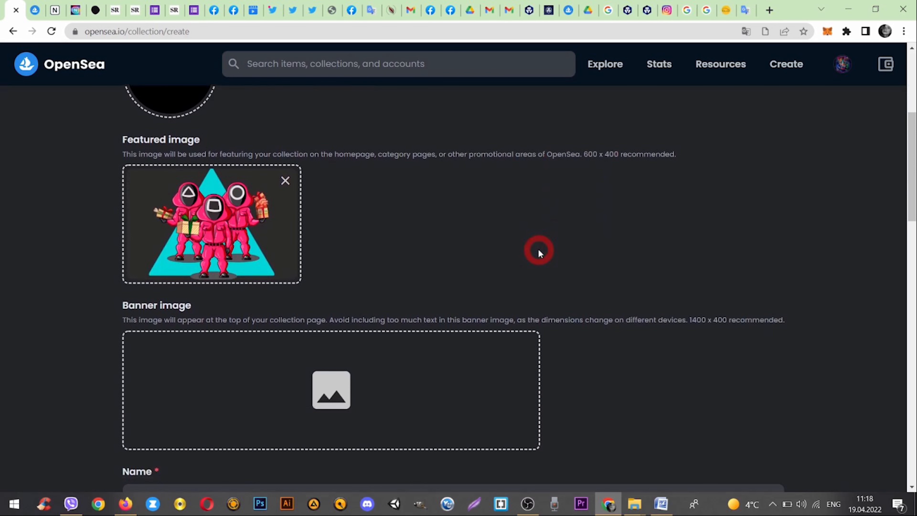
scroll(538, 253, down, 1)
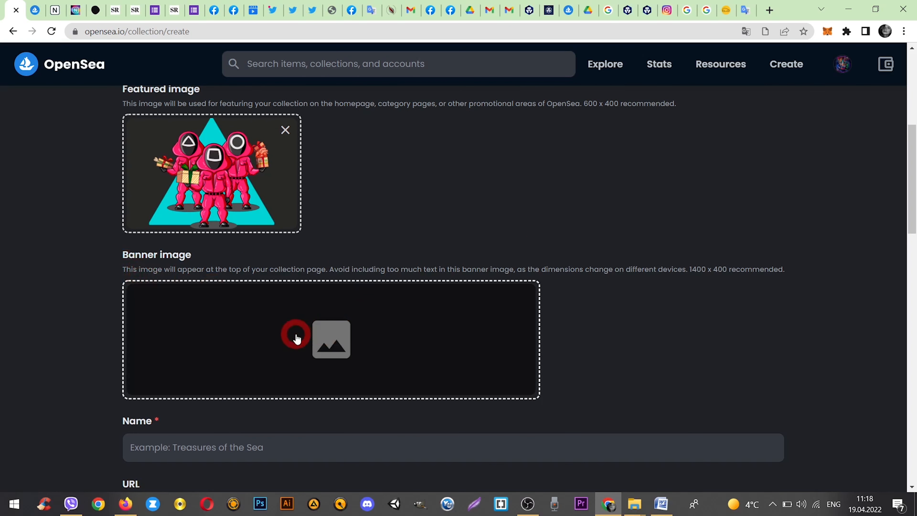
click(297, 339)
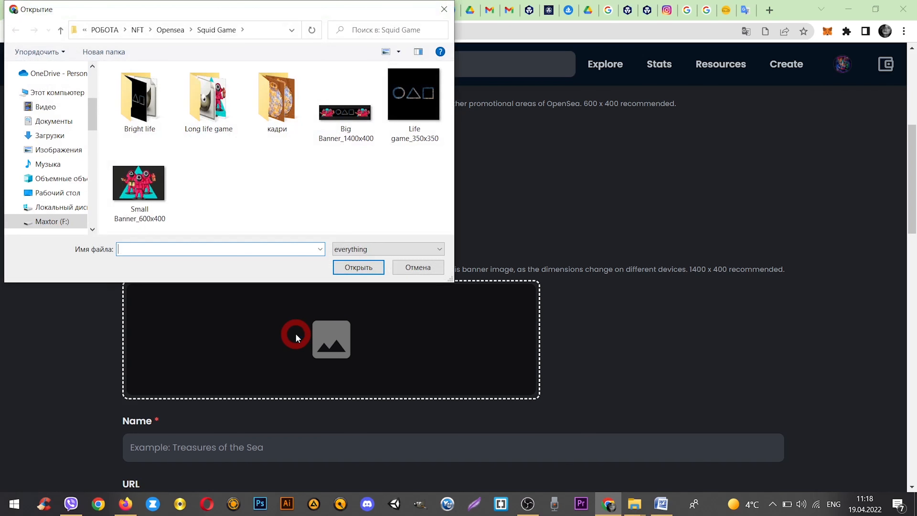
click(320, 178)
click(335, 136)
click(341, 267)
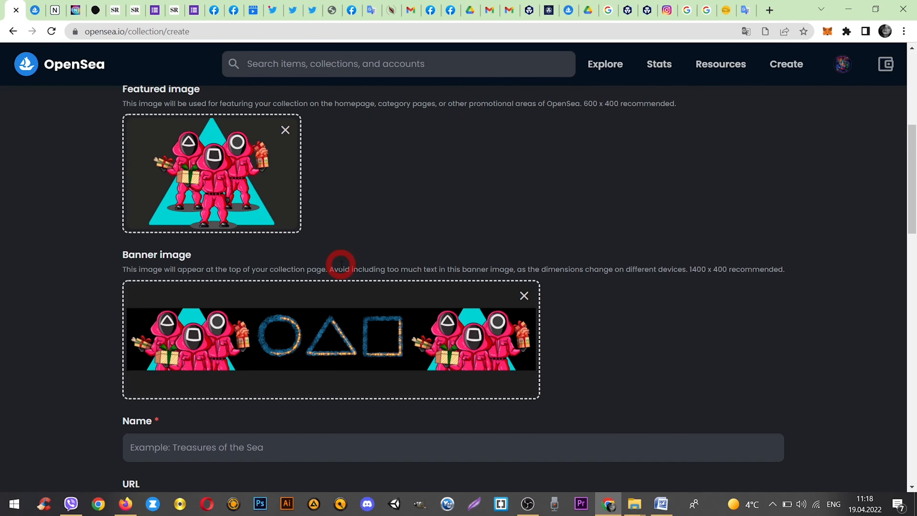
Name the collection "Long life game 1"
scroll(341, 264, down, 3)
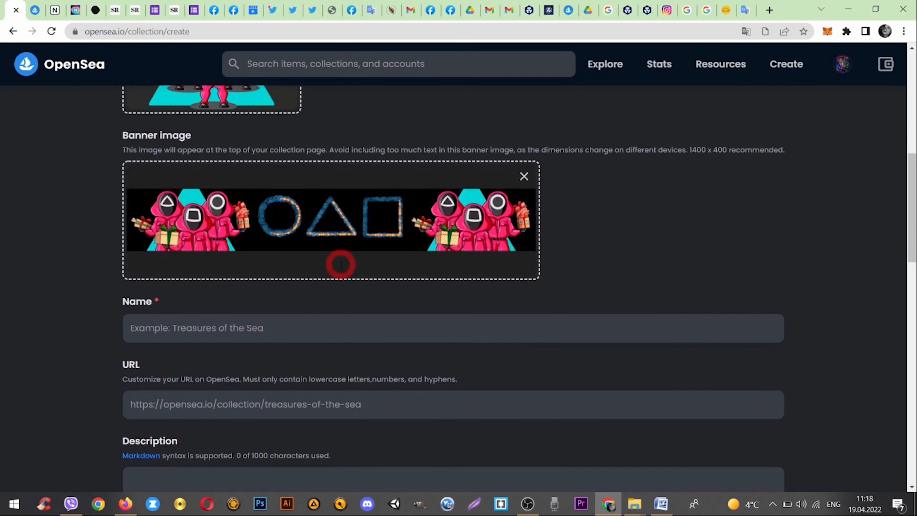
key(Tab)
text(Long life game)
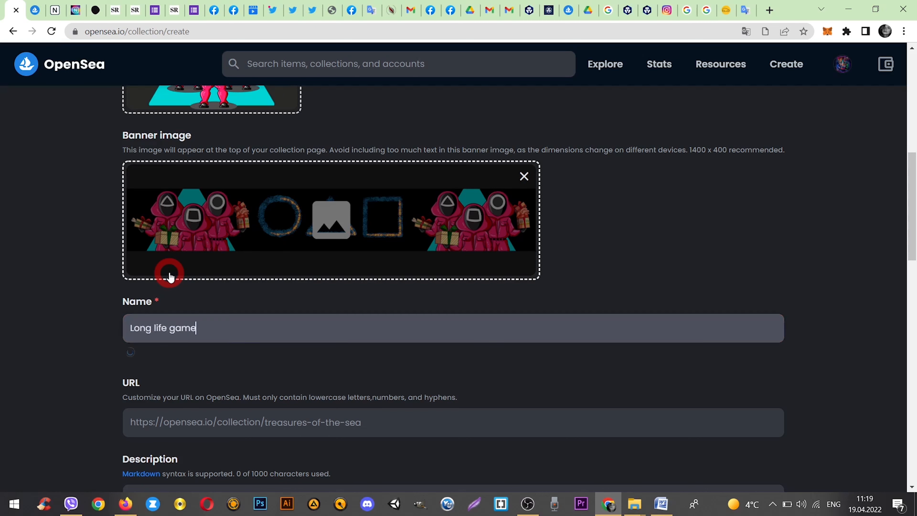
scroll(183, 261, down, 3)
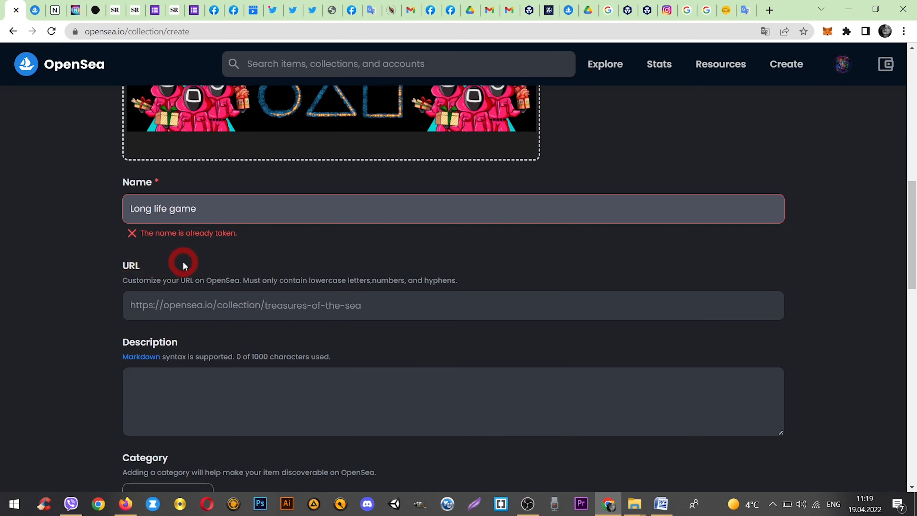
text(1)
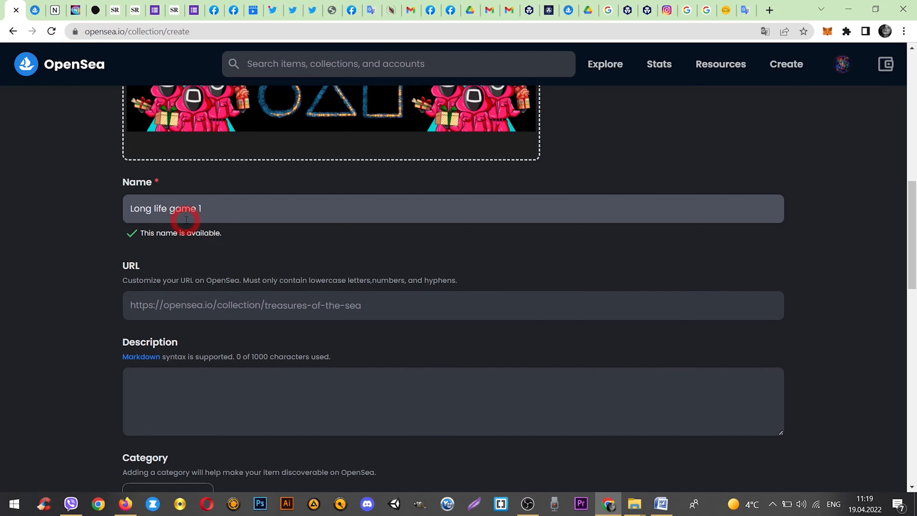
Set the ending of the collection's custom URL to long-life-game-1
click(323, 305)
text(long-life-game)
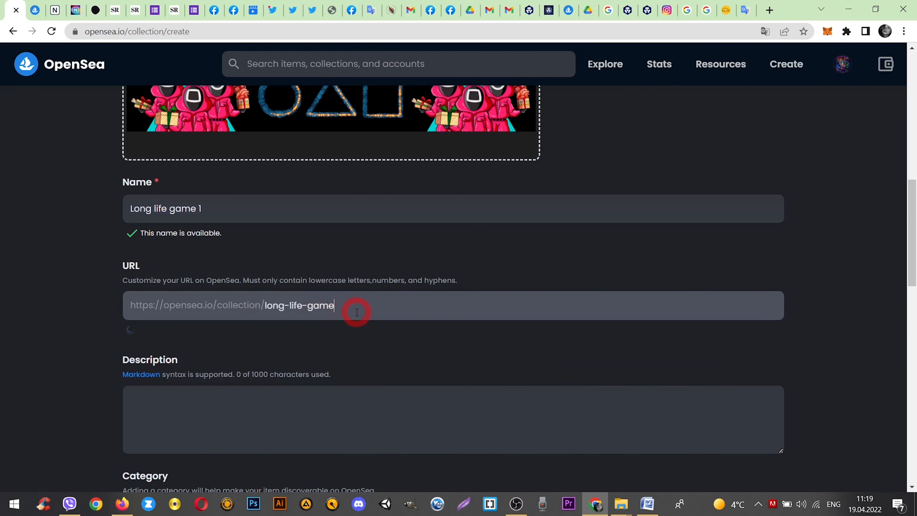
text(-1)
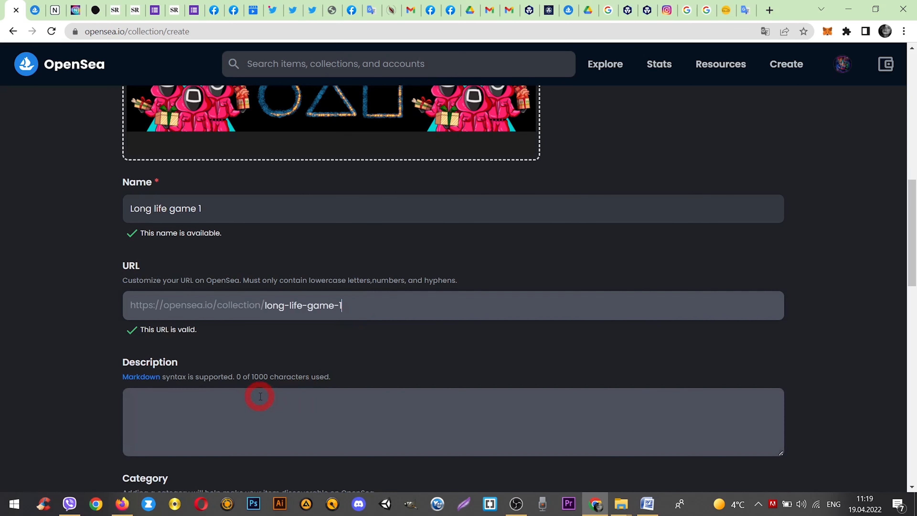
Enter the collection description from "Life is a perpetual motion, choice, trial, reward ..." through "your main task is not to be mistaken."
scroll(261, 396, down, 3)
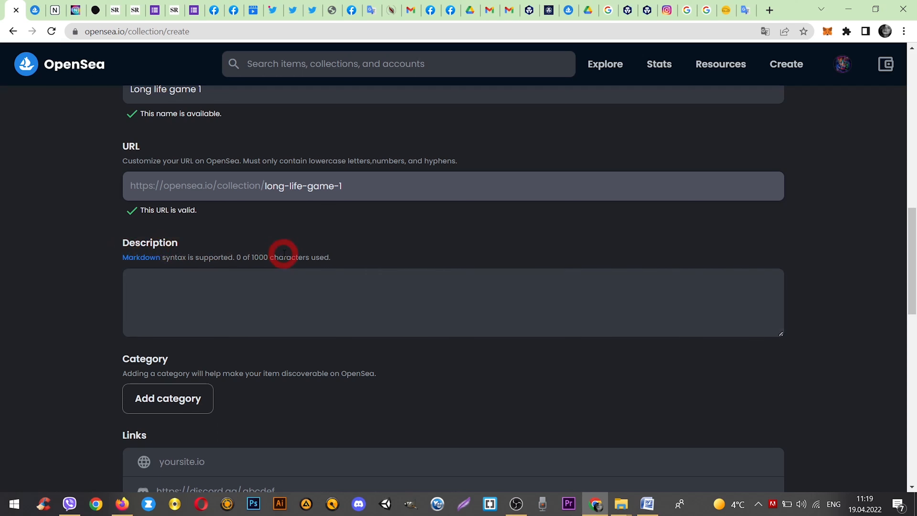
click(261, 294)
text(Life is a perpetual motion, choice, trial, reward ... Fate as a game leads the way, provides options for choice, and your main task is not to be mistaken.)
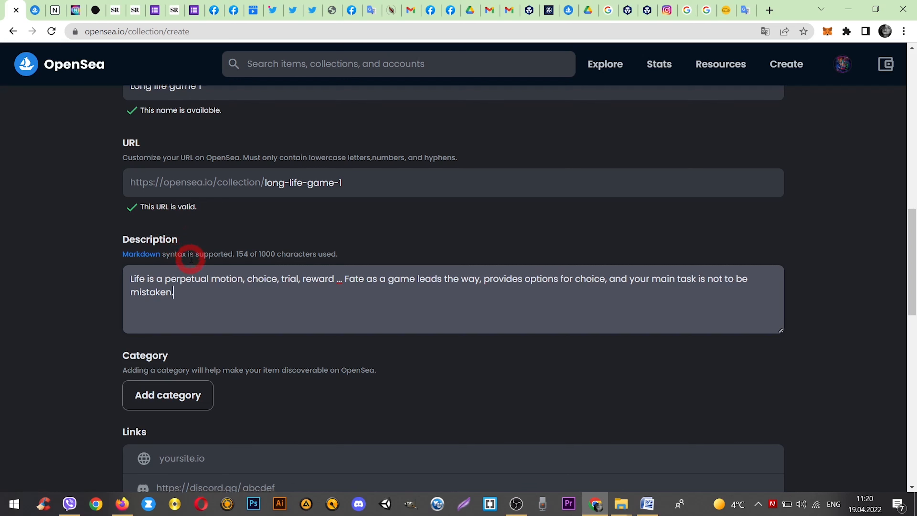
Assign the Art category to the collection
scroll(186, 257, down, 5)
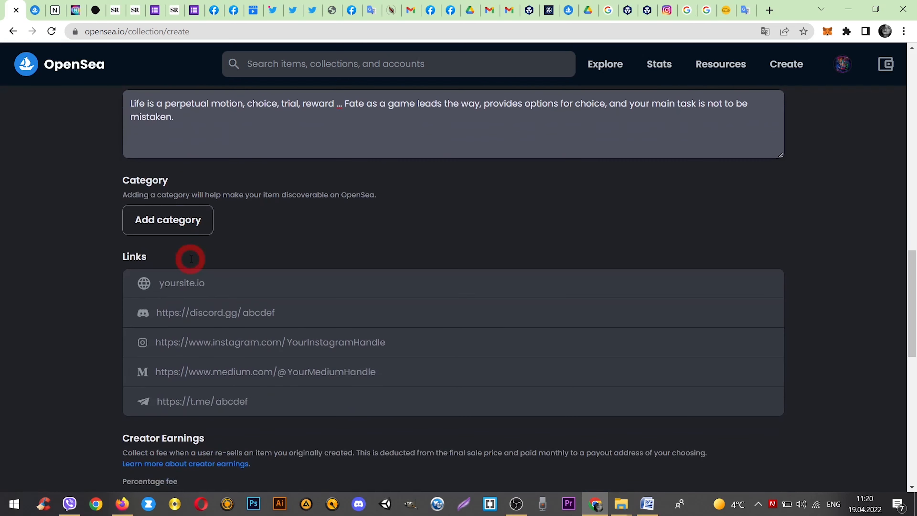
click(163, 229)
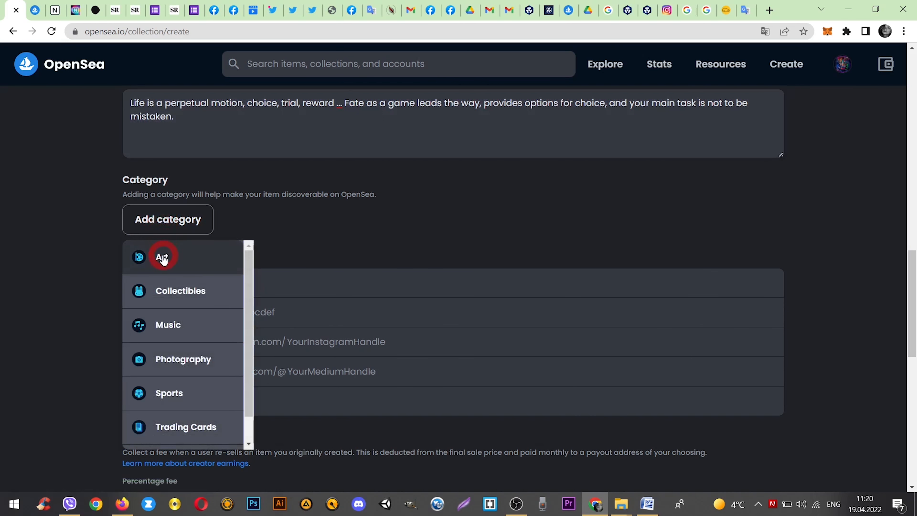
click(179, 259)
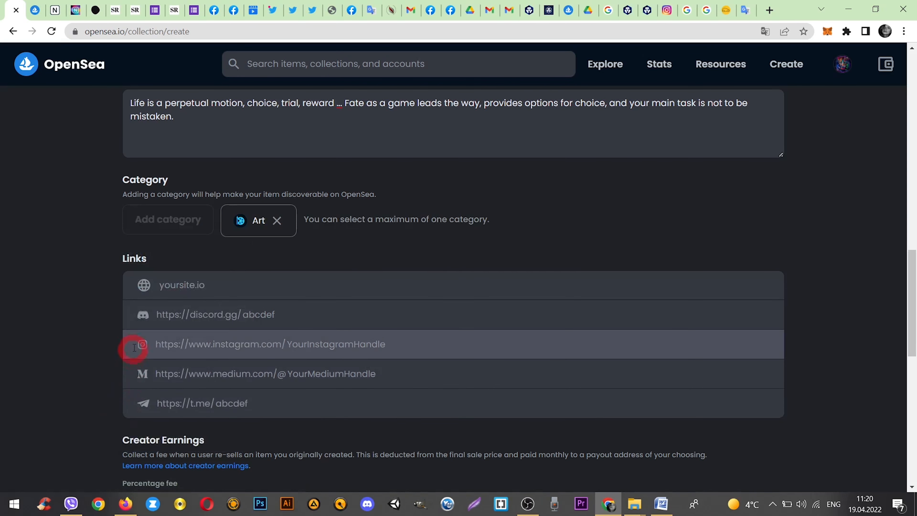
scroll(154, 269, down, 1)
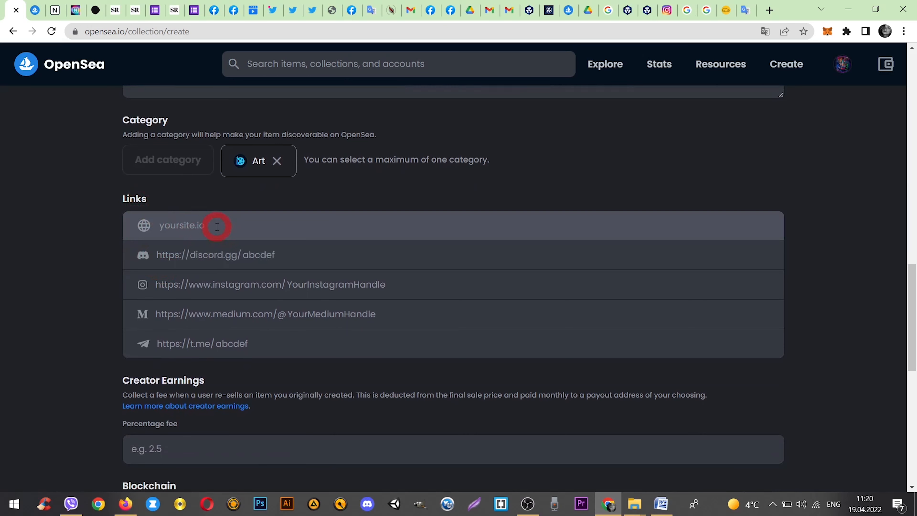
click(392, 11)
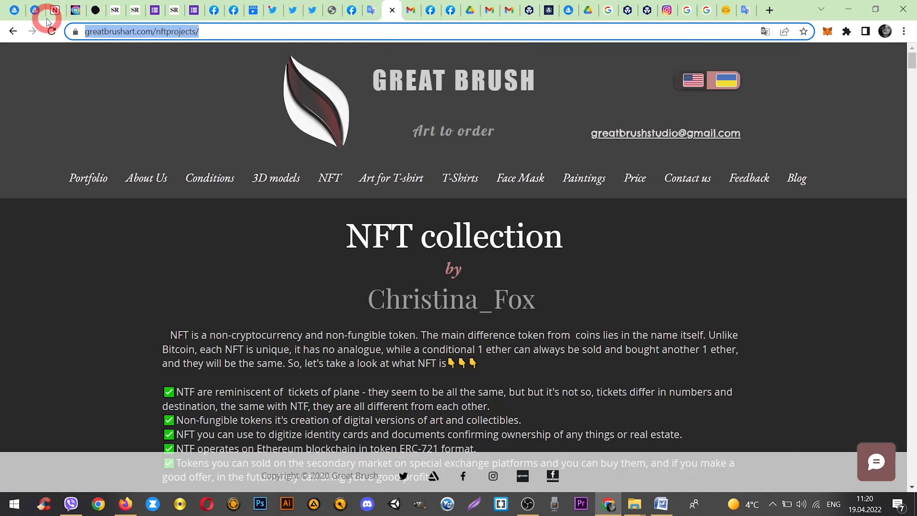
click(14, 11)
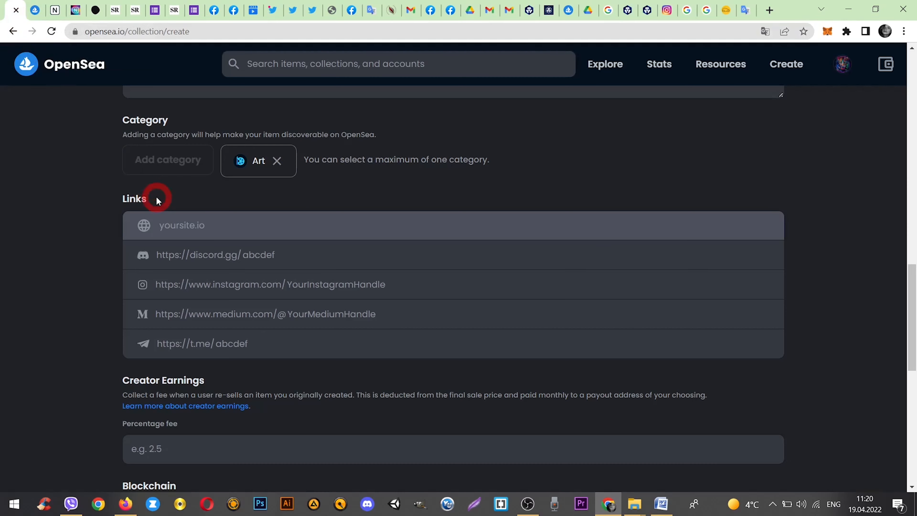
text(https://www.greatbrushart.com/nftprojects/)
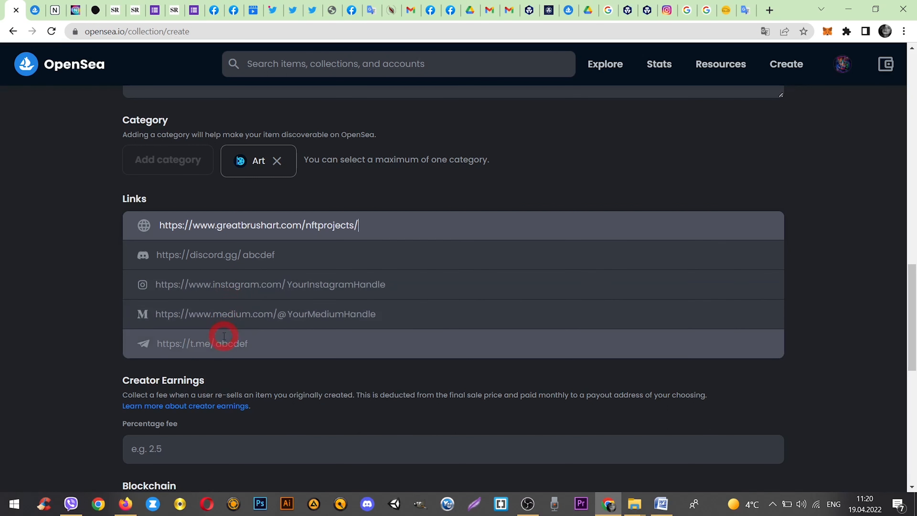
click(839, 252)
Set the creator earnings percentage fee to 10
scroll(845, 251, down, 5)
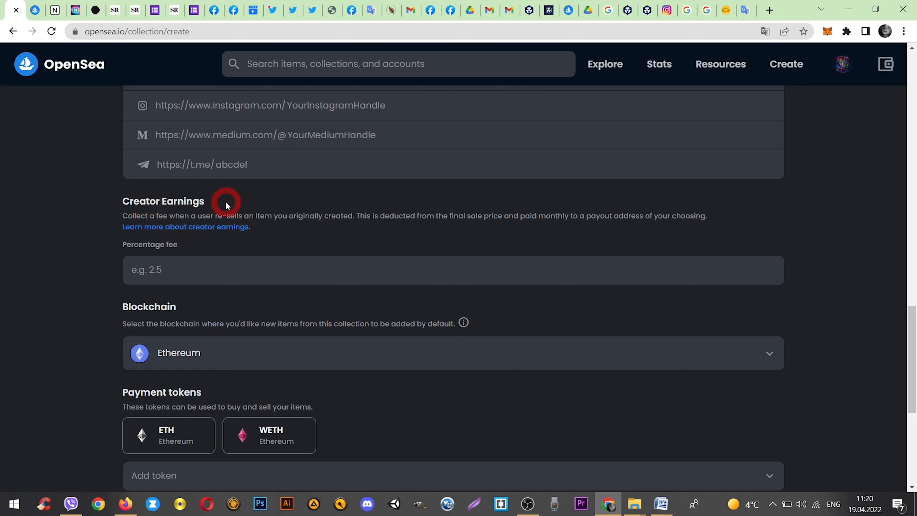
click(184, 274)
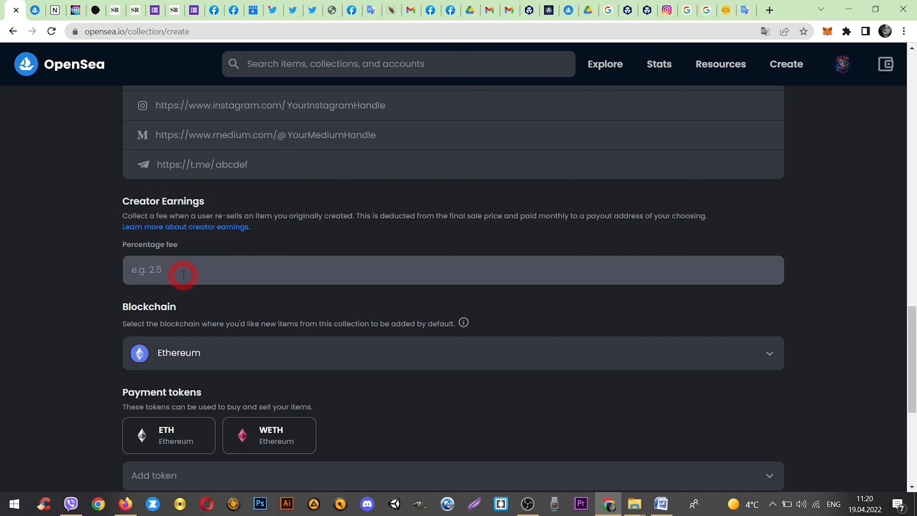
click(180, 272)
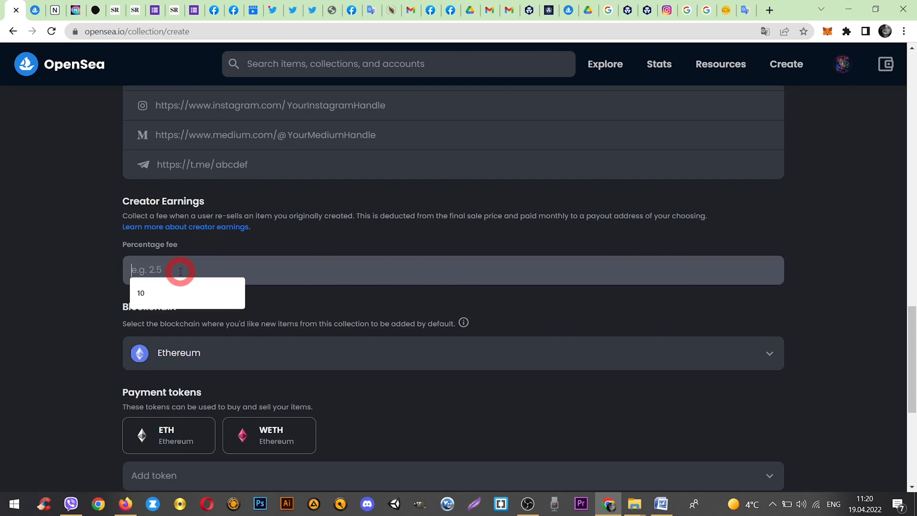
text(10)
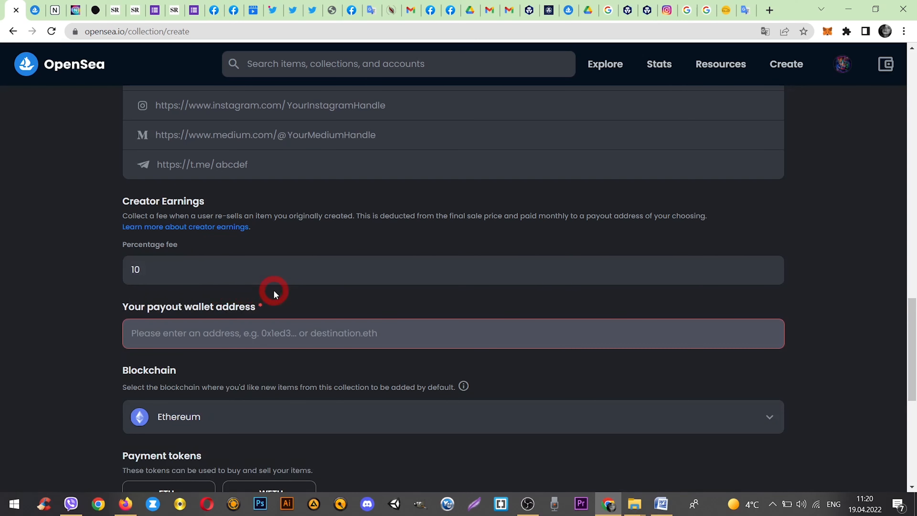
Copy the Account 1 address from the MetaMask wallet and enter it as the collection's payout wallet address
scroll(274, 291, down, 1)
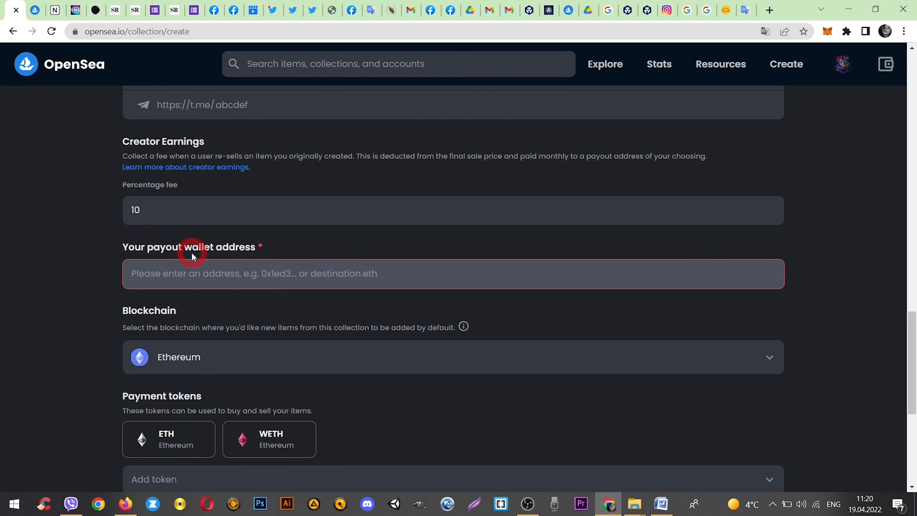
click(824, 34)
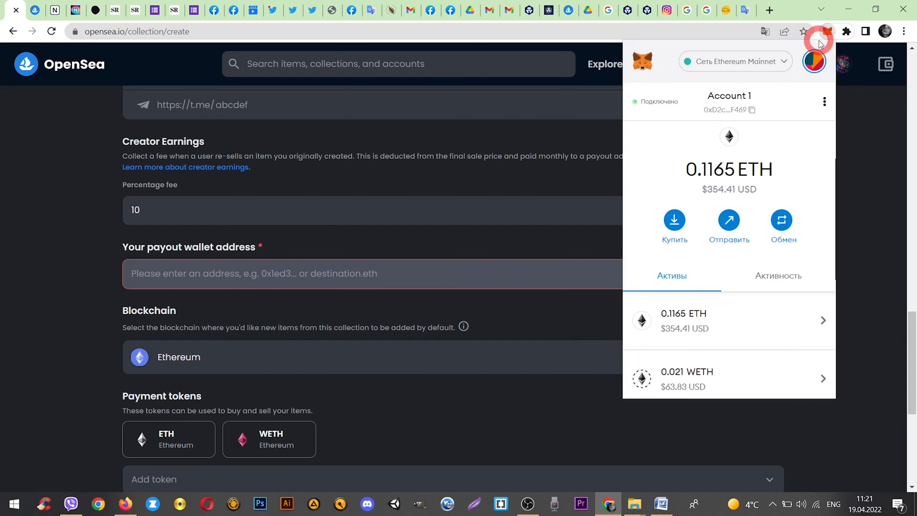
click(752, 111)
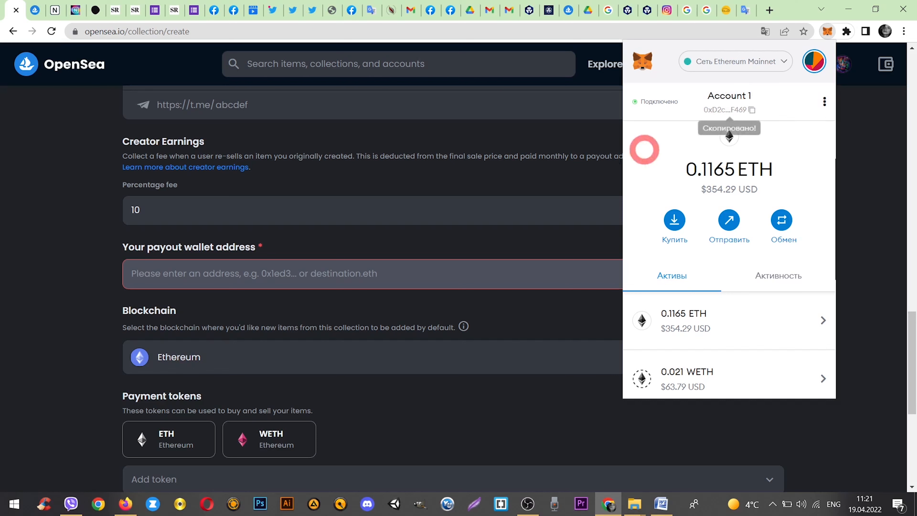
click(202, 272)
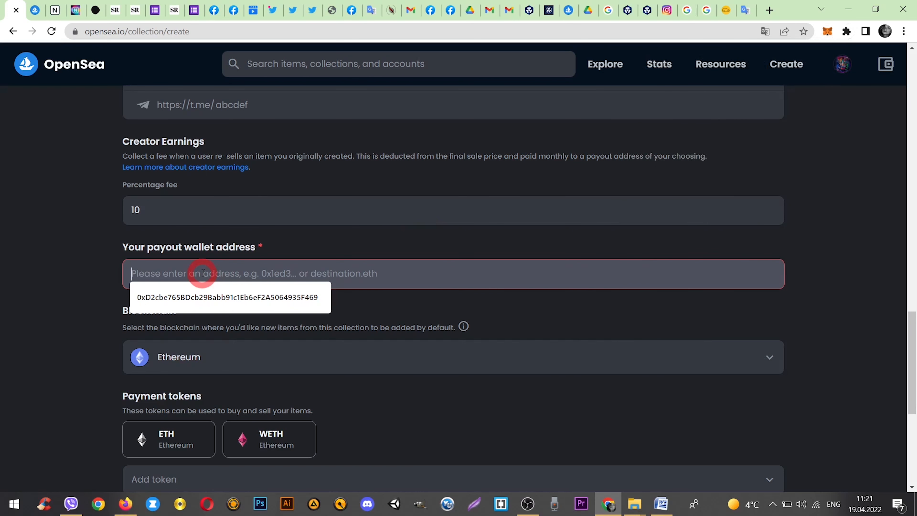
key(ctrl+v)
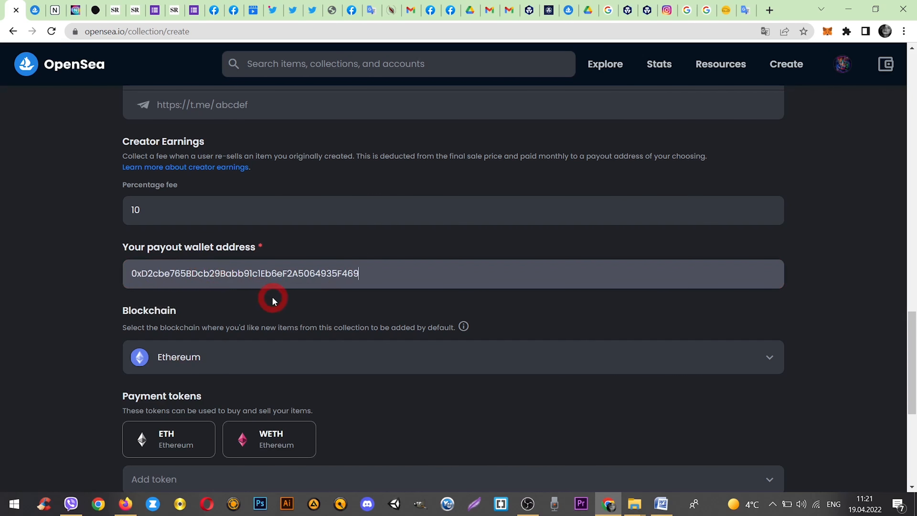
Check the available blockchain options and keep Ethereum as the collection's blockchain
scroll(273, 300, down, 1)
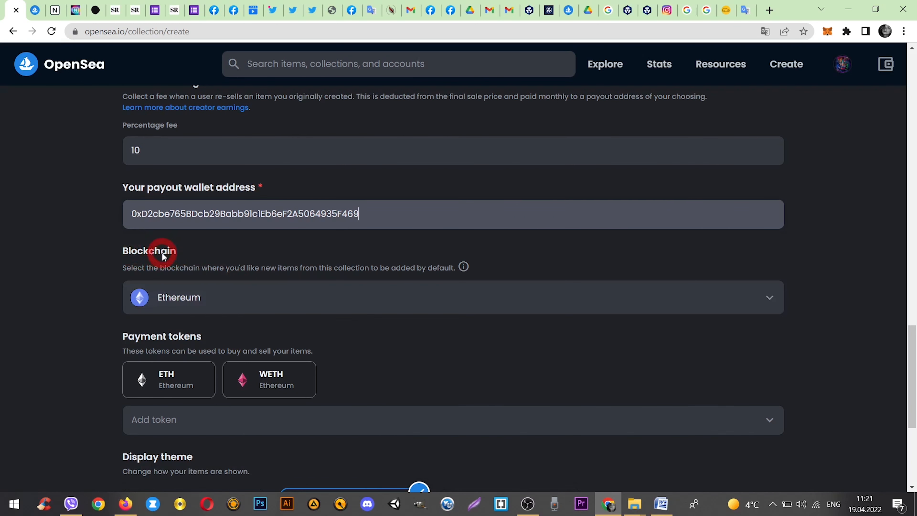
click(231, 292)
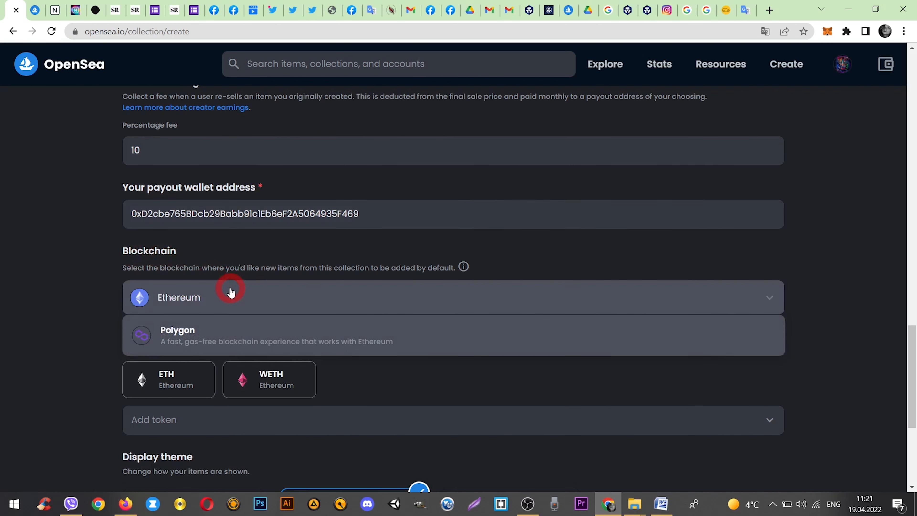
click(216, 300)
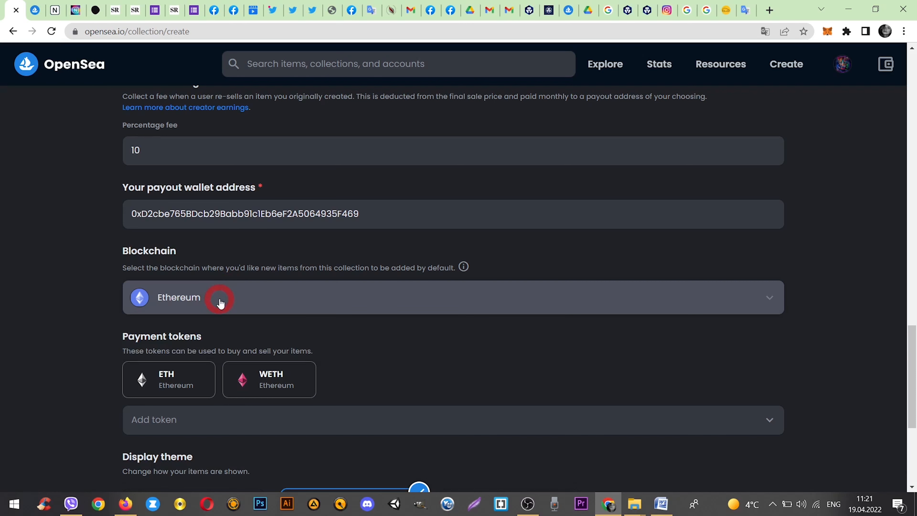
Add USDC on Ethereum to the collection's payment tokens
scroll(221, 298, down, 3)
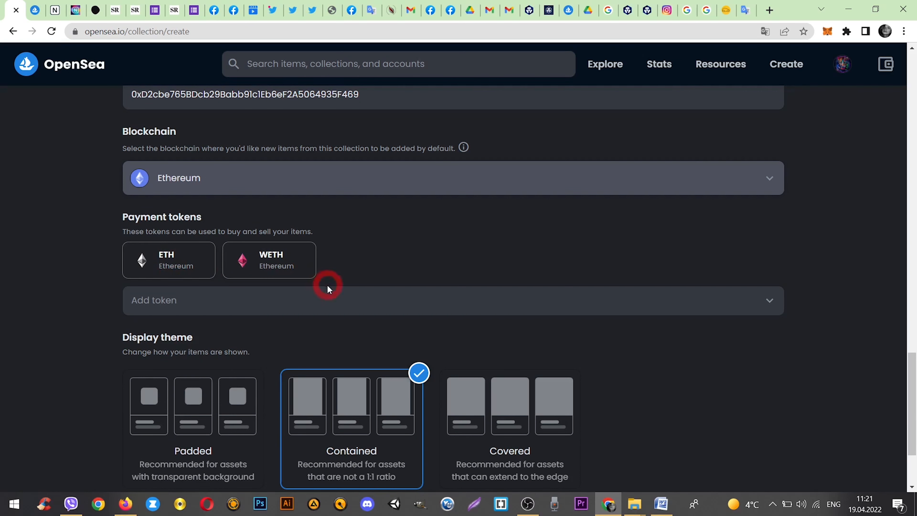
click(243, 298)
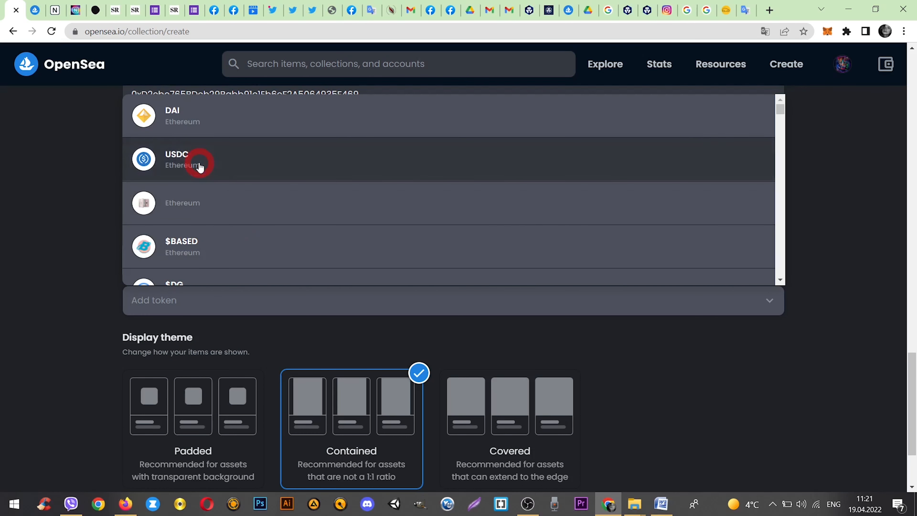
click(200, 167)
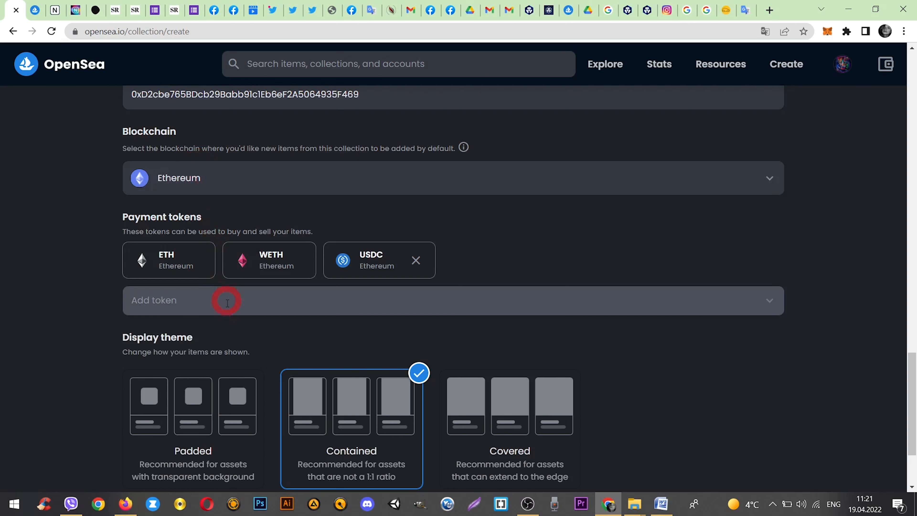
Find BNB on Ethereum among the available tokens and add it to the collection's payment tokens
click(227, 307)
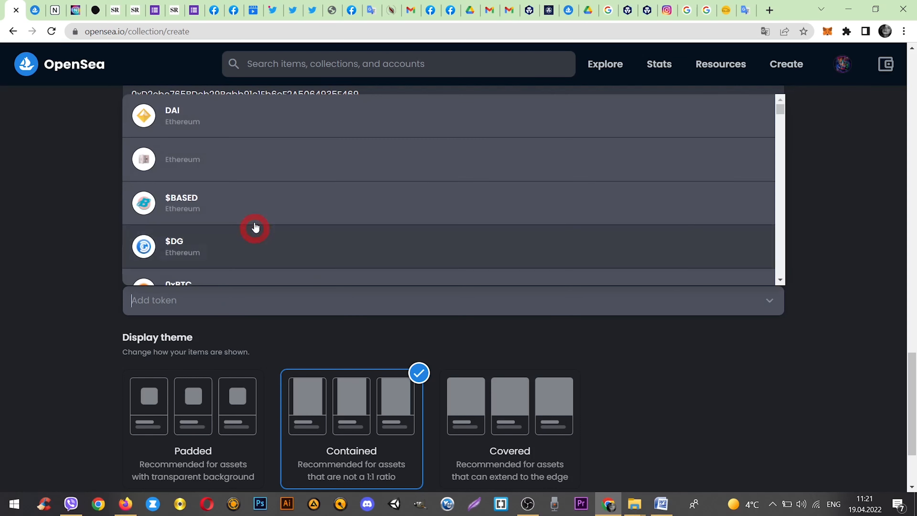
scroll(256, 227, up, 3)
scroll(256, 235, down, 5)
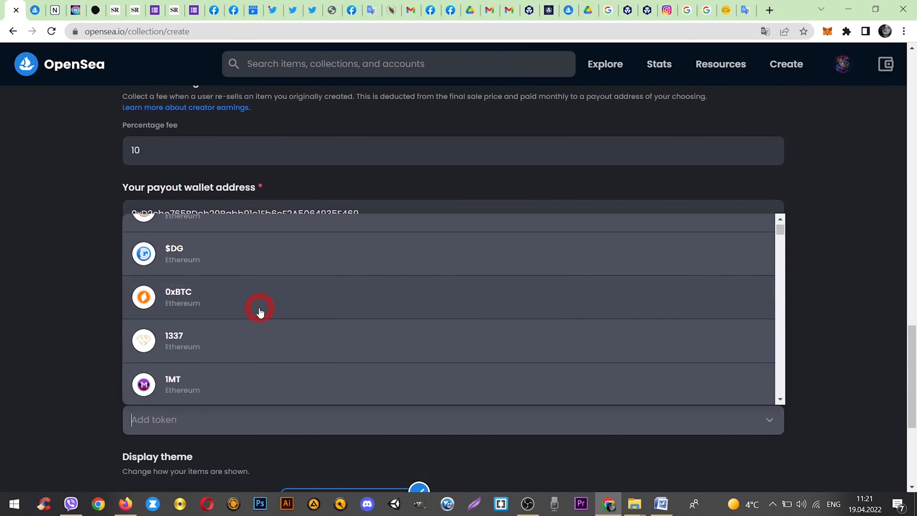
scroll(258, 333, down, 6)
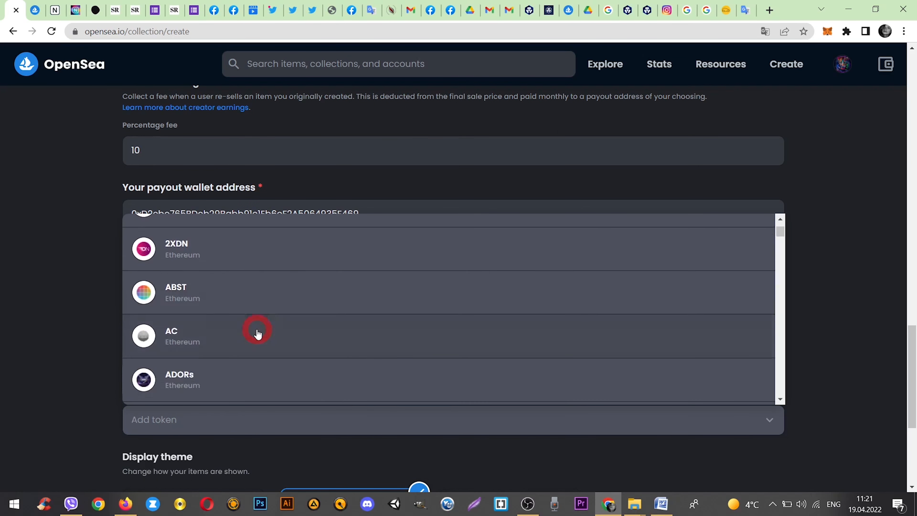
scroll(258, 333, down, 6)
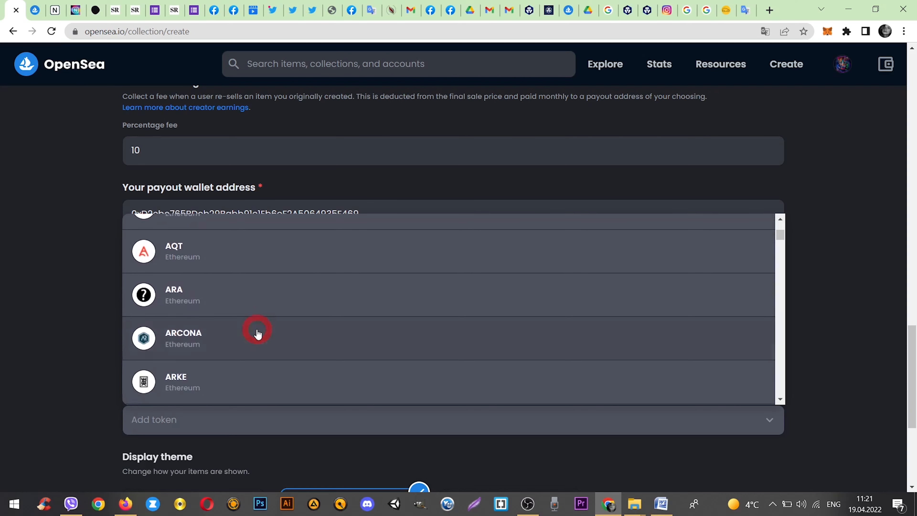
scroll(258, 333, down, 7)
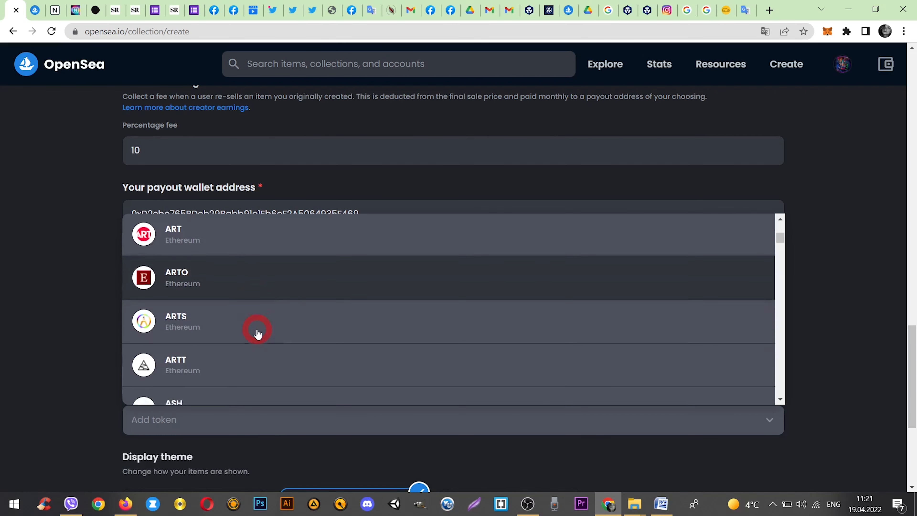
scroll(257, 334, down, 7)
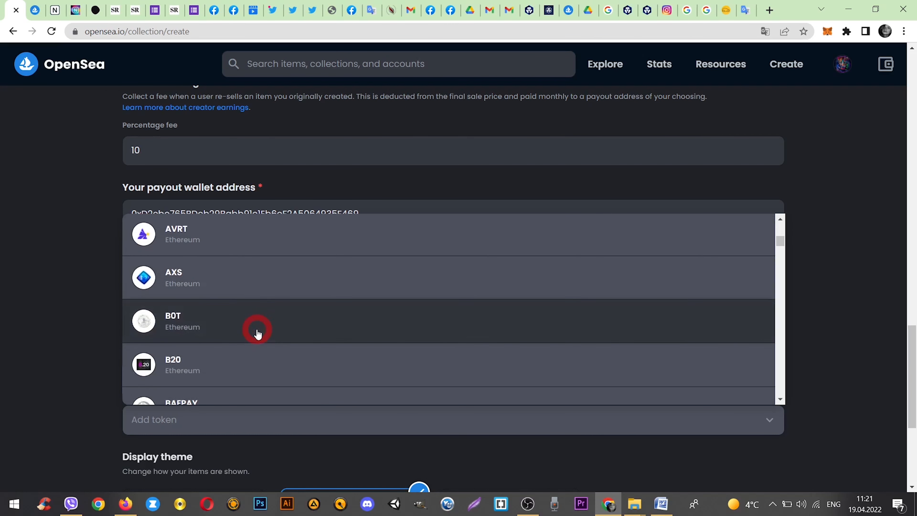
click(258, 333)
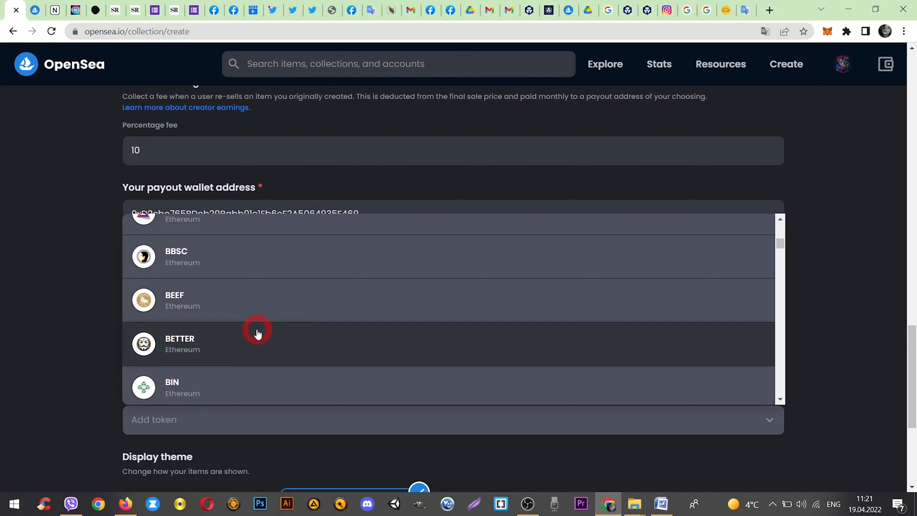
scroll(258, 333, down, 2)
scroll(256, 333, down, 4)
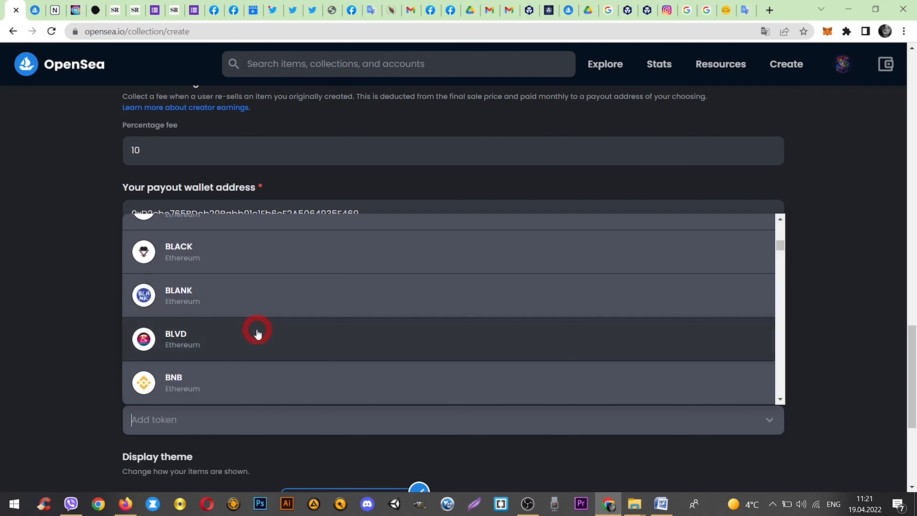
click(222, 318)
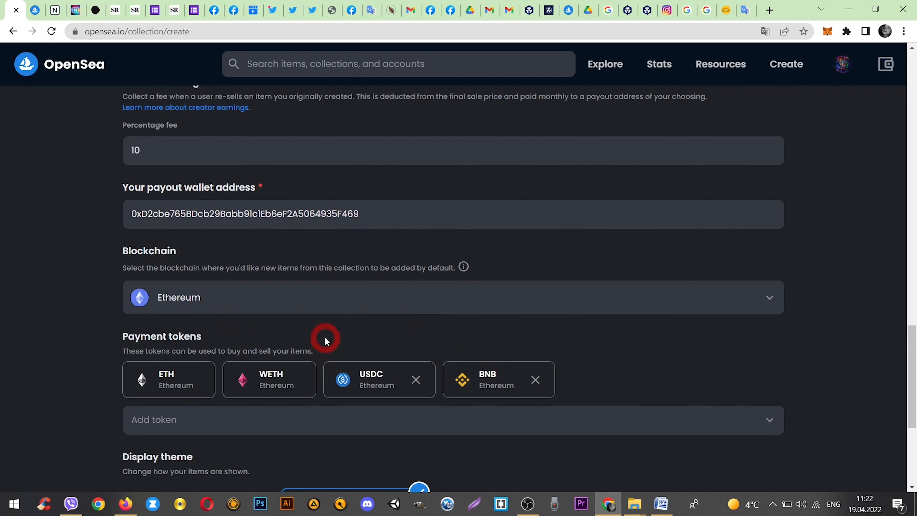
Try the Padded, Contained and Covered display themes for the collection's items and settle on Contained
scroll(324, 338, down, 5)
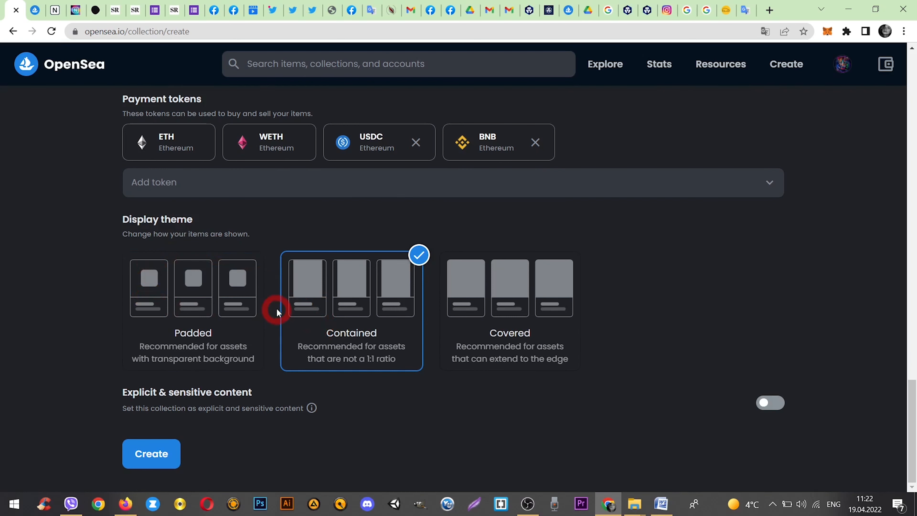
click(172, 272)
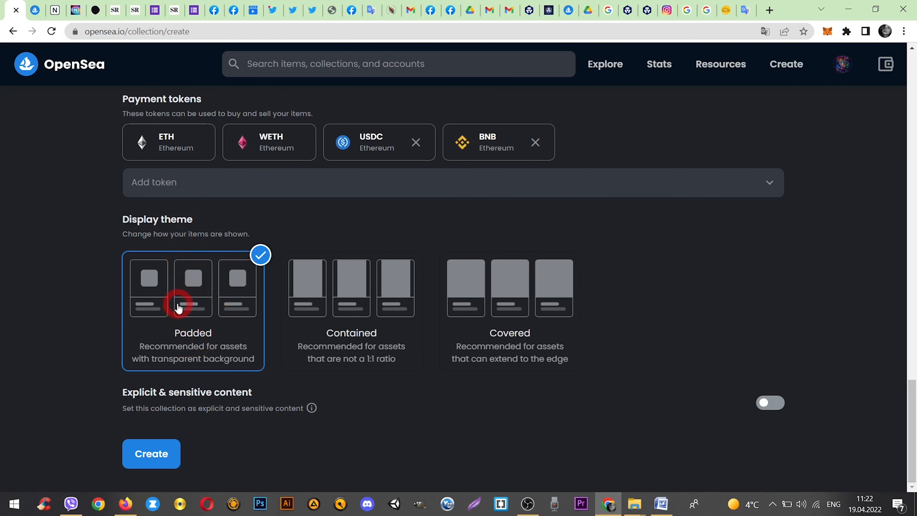
click(363, 300)
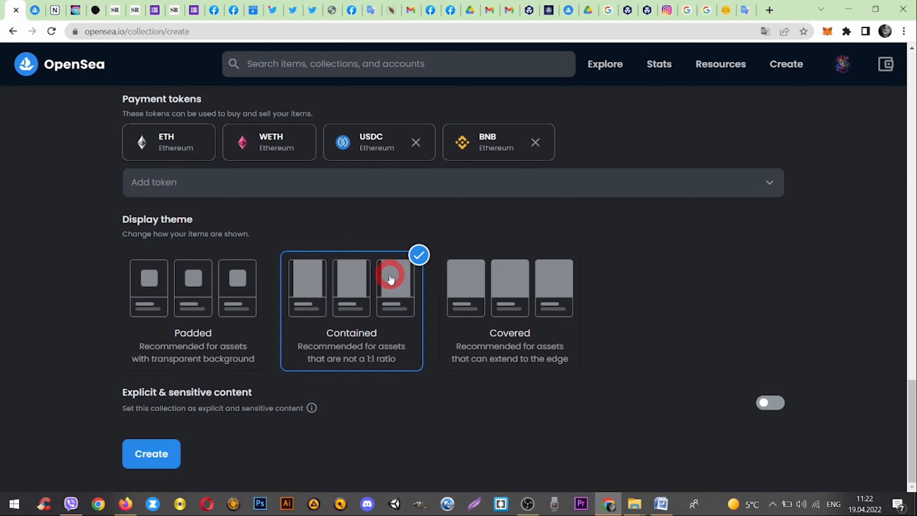
click(502, 284)
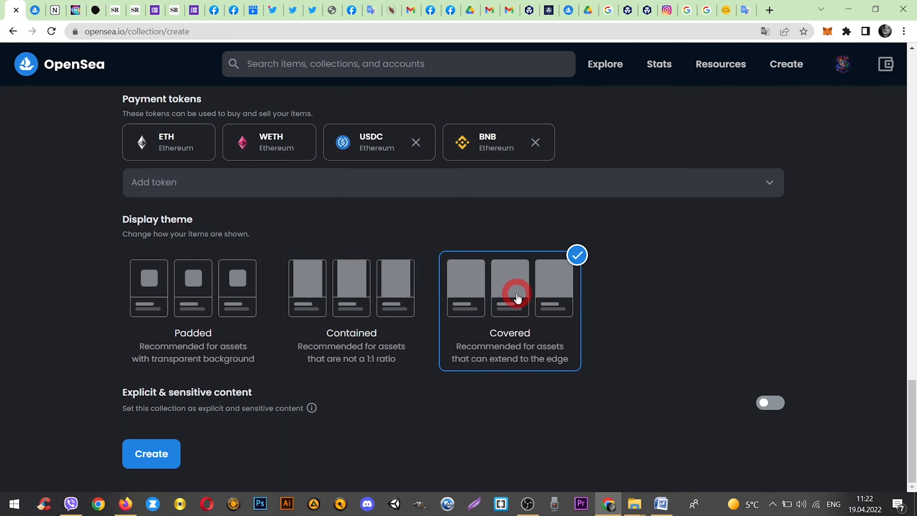
click(365, 307)
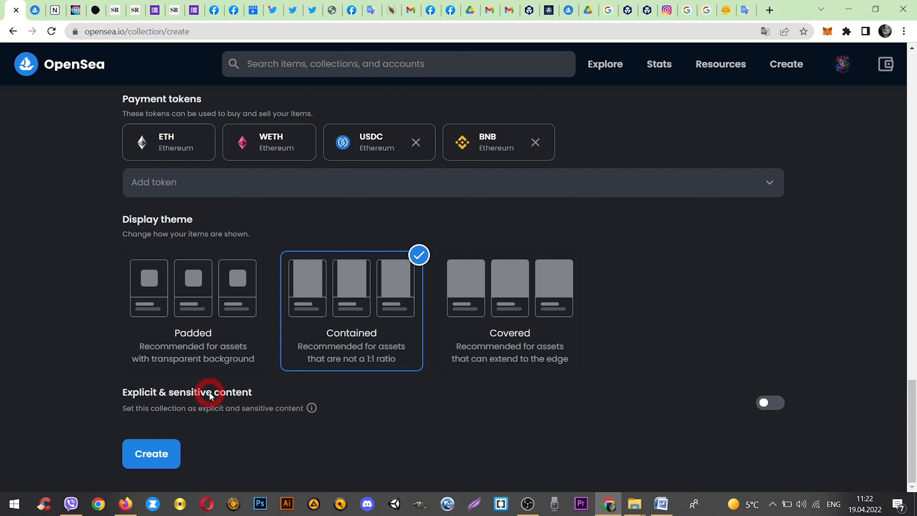
Create the collection with the explicit and sensitive content setting switched off, and look over its new page
click(777, 402)
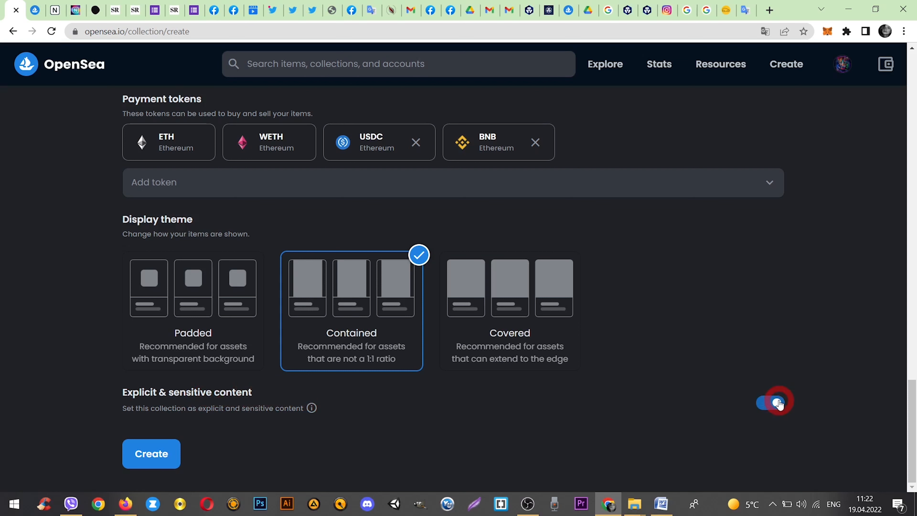
click(762, 403)
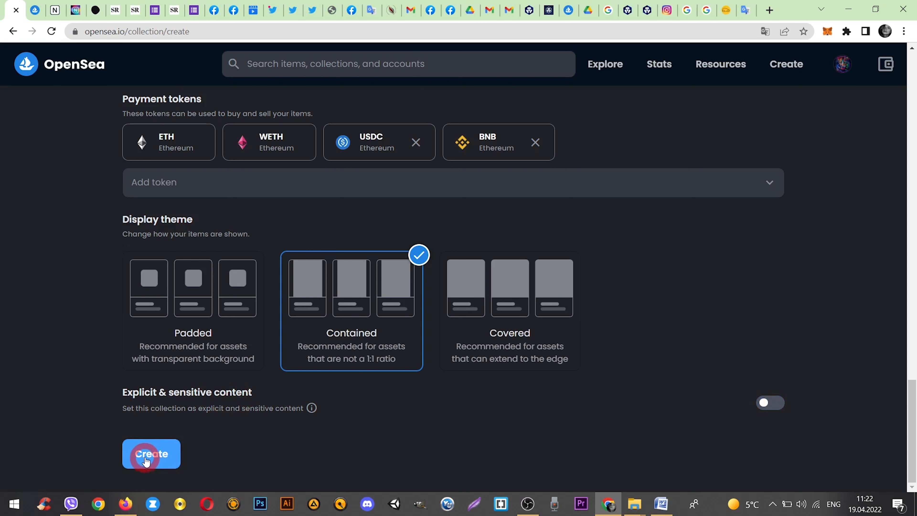
click(172, 459)
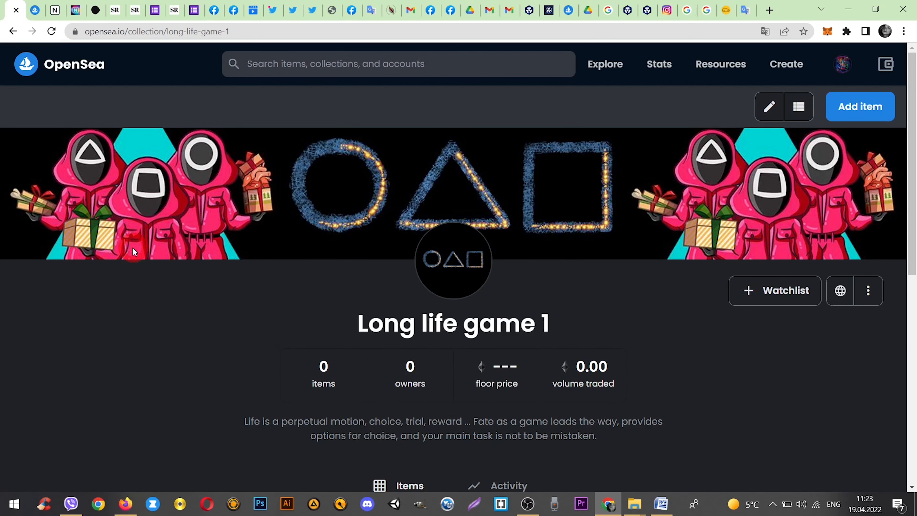
scroll(157, 247, down, 5)
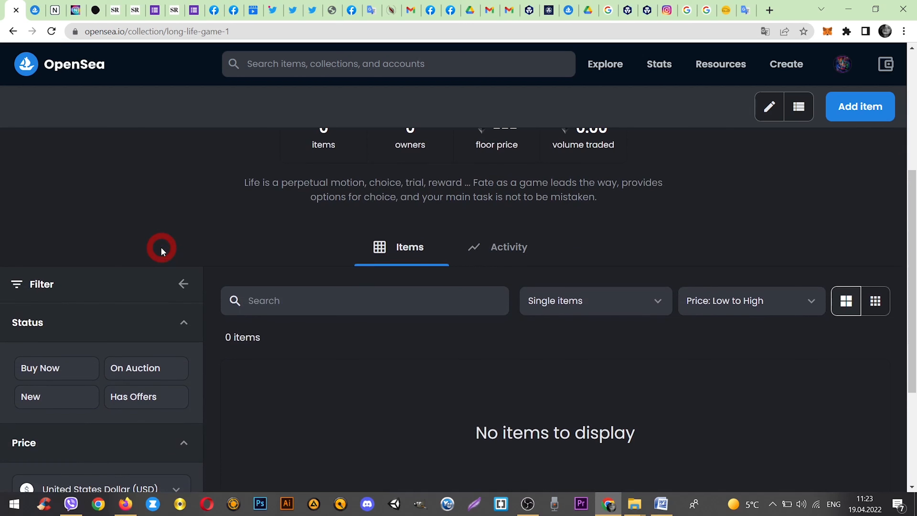
scroll(161, 249, up, 4)
scroll(161, 248, up, 1)
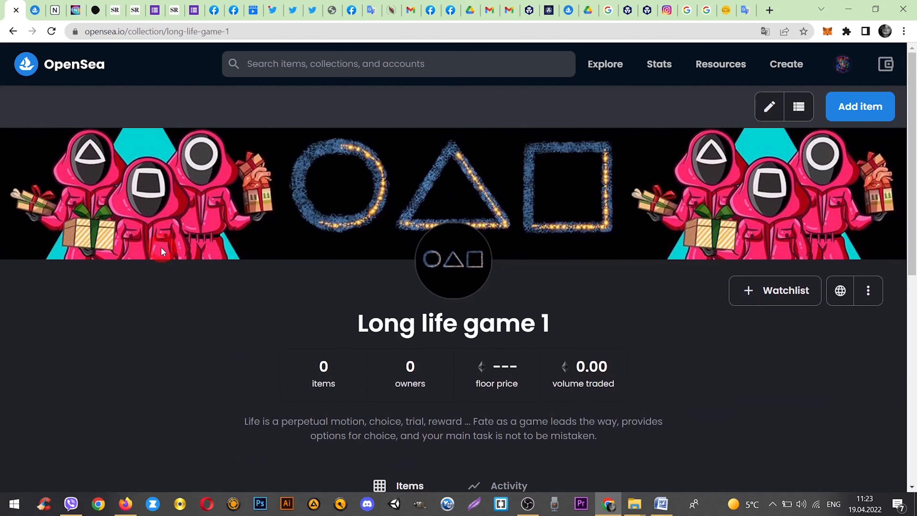